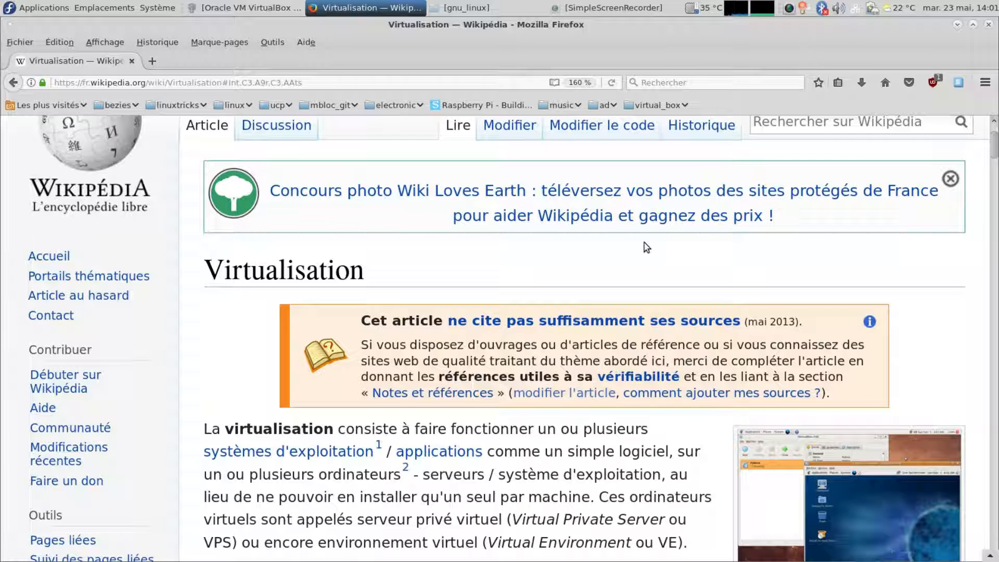
# Read the introduction of the Wikipedia article on Virtualisation, and minimise the browser window.
pyautogui.scroll(2, 470, 269)
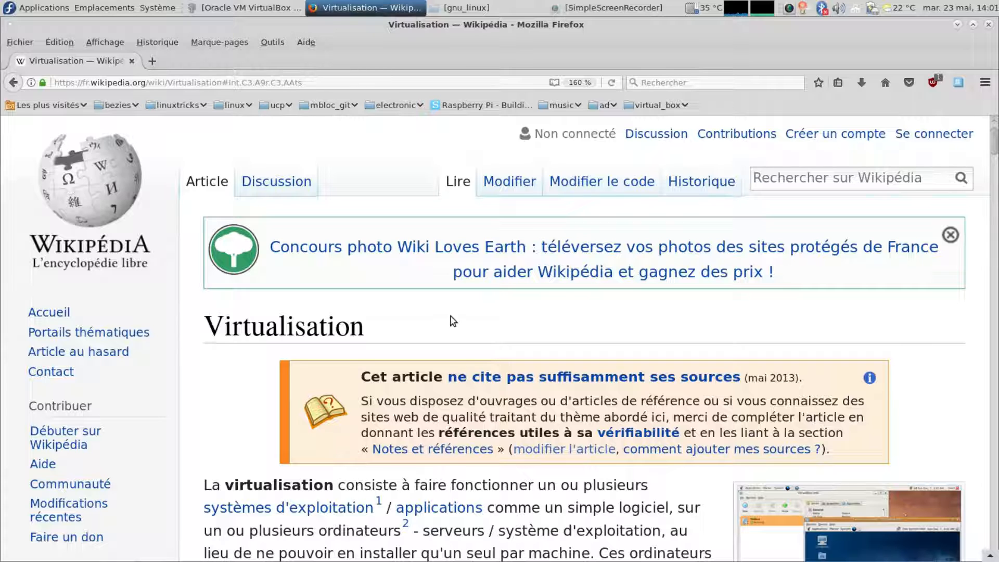
pyautogui.scroll(-4, 458, 323)
pyautogui.scroll(-3, 520, 385)
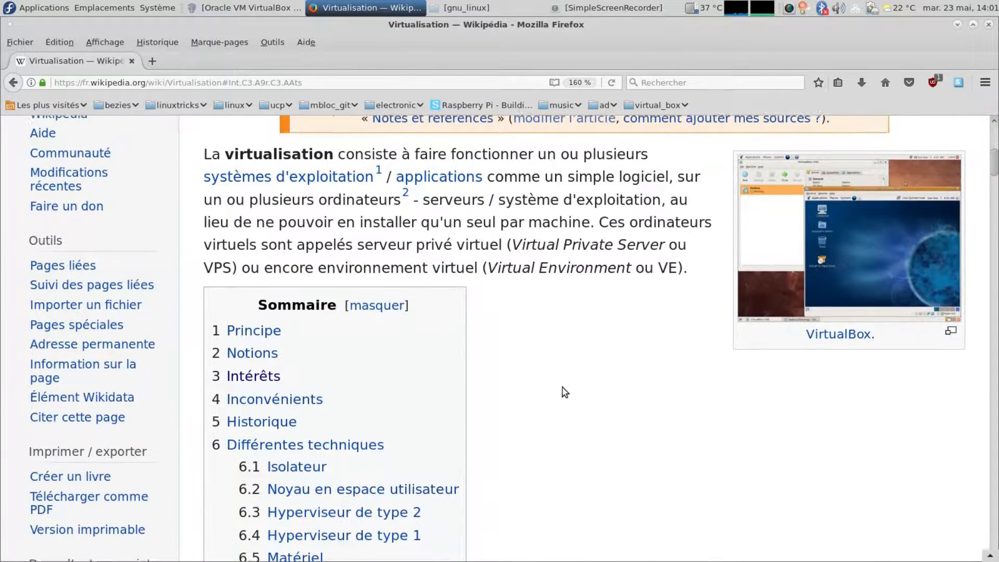
pyautogui.scroll(1, 574, 396)
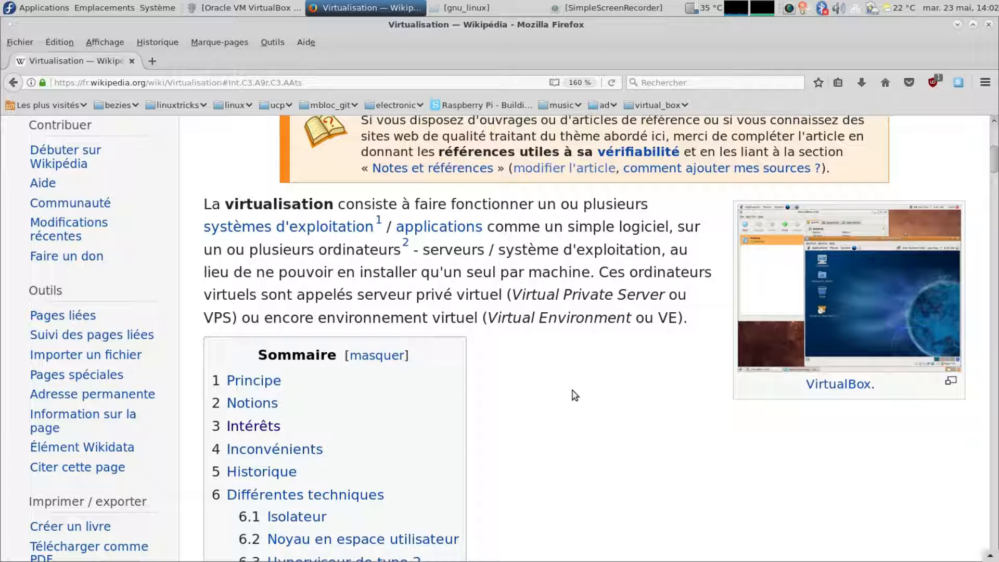
pyautogui.click(957, 25)
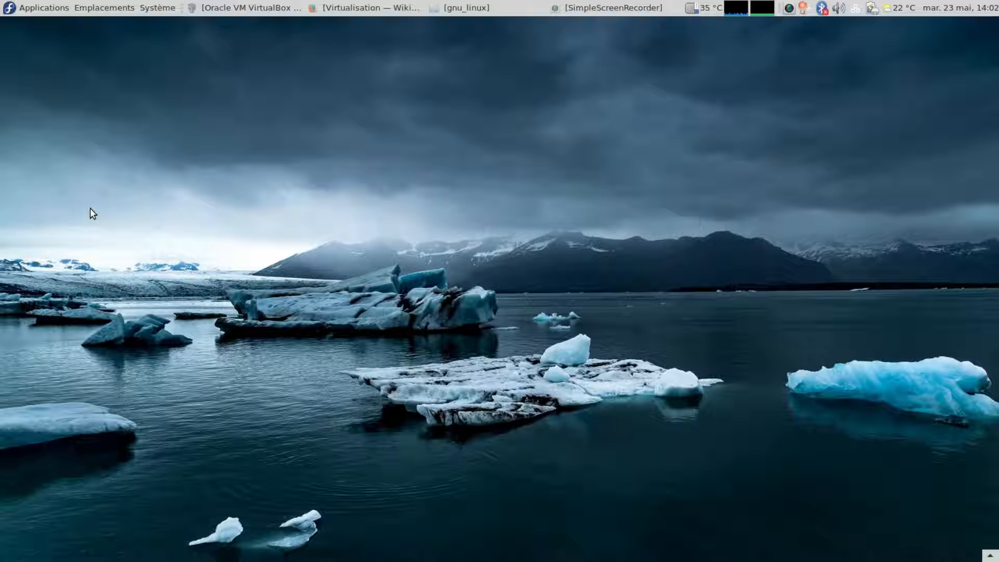
# Look at the Wine programs installed on the desktop, and close the list without launching any.
pyautogui.click(51, 8)
pyautogui.moveTo(54, 214)
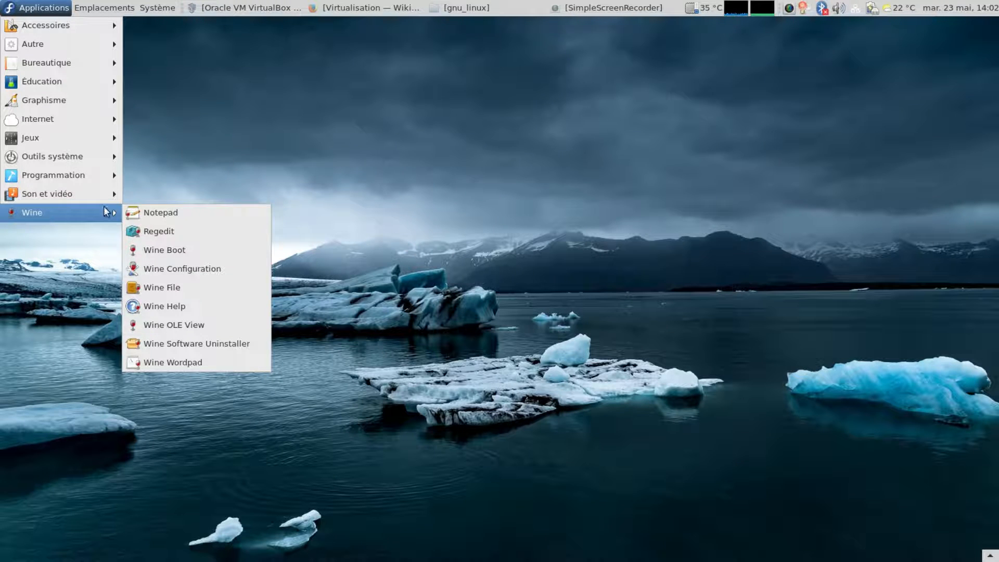
pyautogui.click(266, 150)
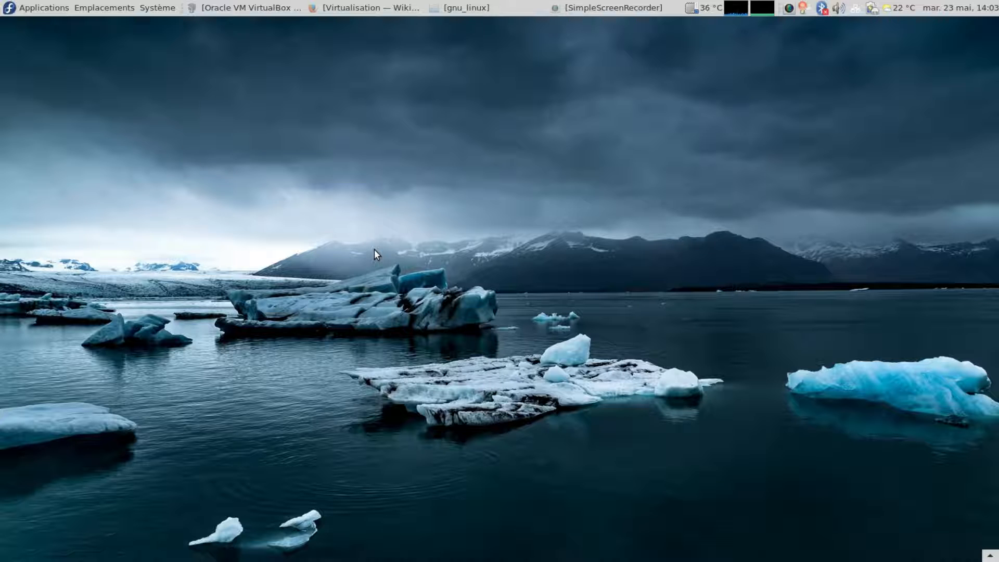
# Switch to the Oracle VM VirtualBox manager, move its window slightly higher on the desktop, and select the win10 machine.
pyautogui.click(250, 19)
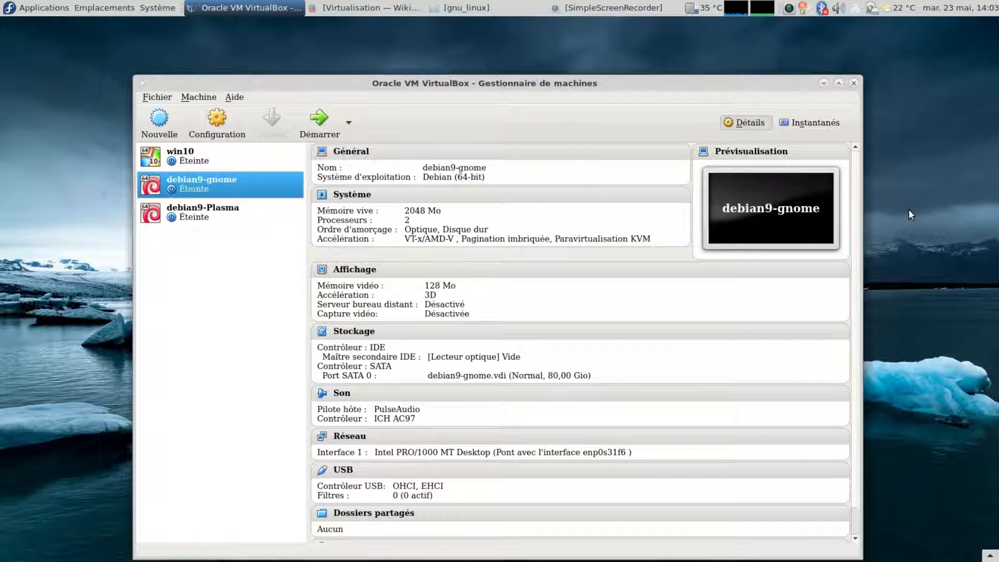
pyautogui.moveTo(552, 88); pyautogui.dragTo(559, 61)
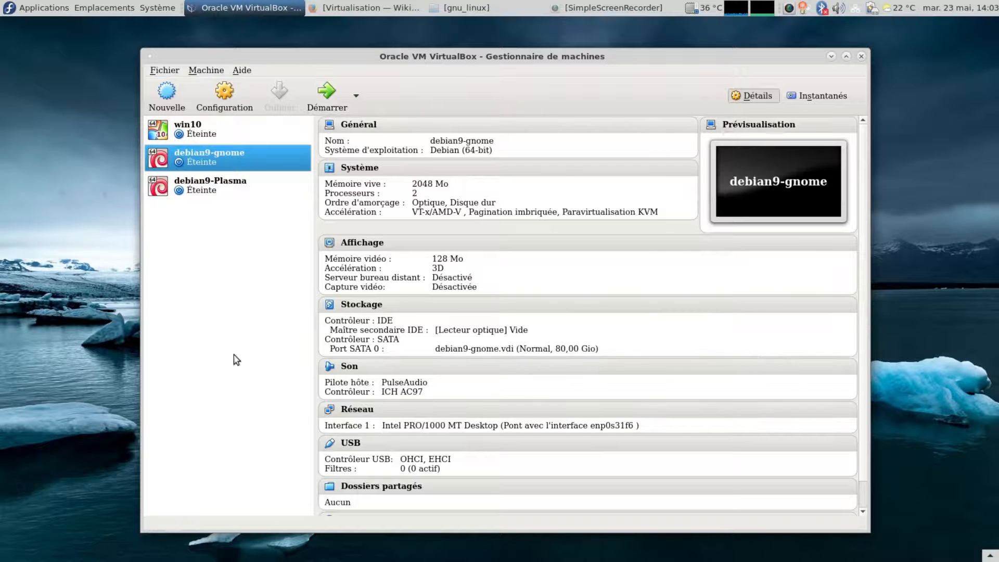
pyautogui.click(200, 129)
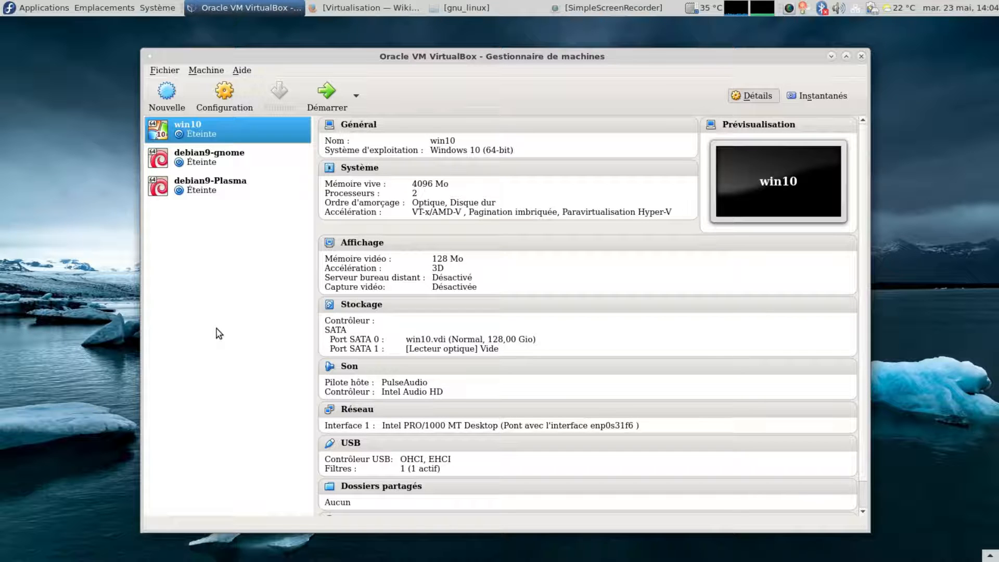
# Open the win10 machine's settings and examine its general options: advanced, description and encryption.
pyautogui.click(231, 99)
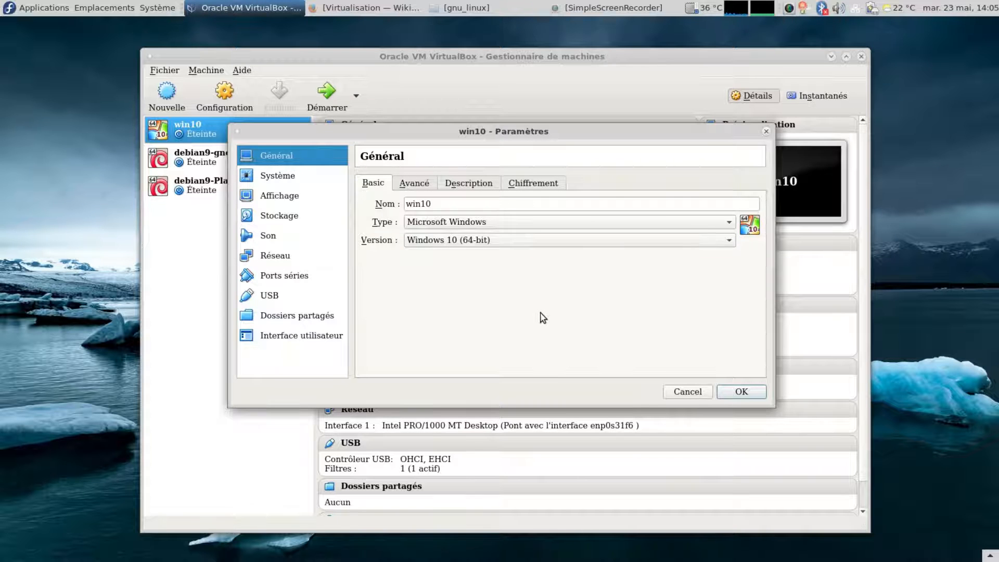
pyautogui.click(419, 184)
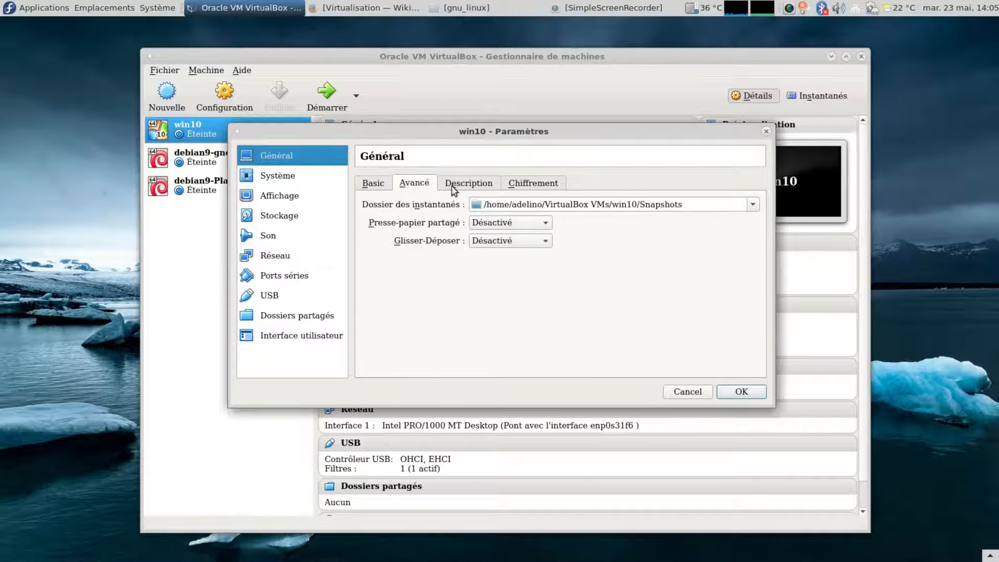
pyautogui.click(452, 186)
pyautogui.click(551, 183)
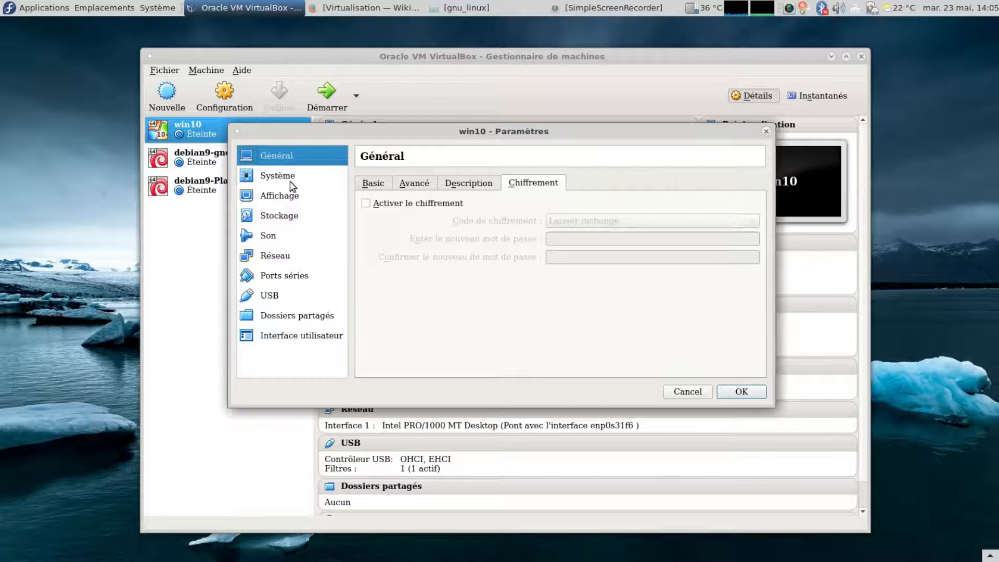
# Try the maximum memory of 16384 Mo for the win10 machine, and set its memory back to 4096 Mo.
pyautogui.click(289, 176)
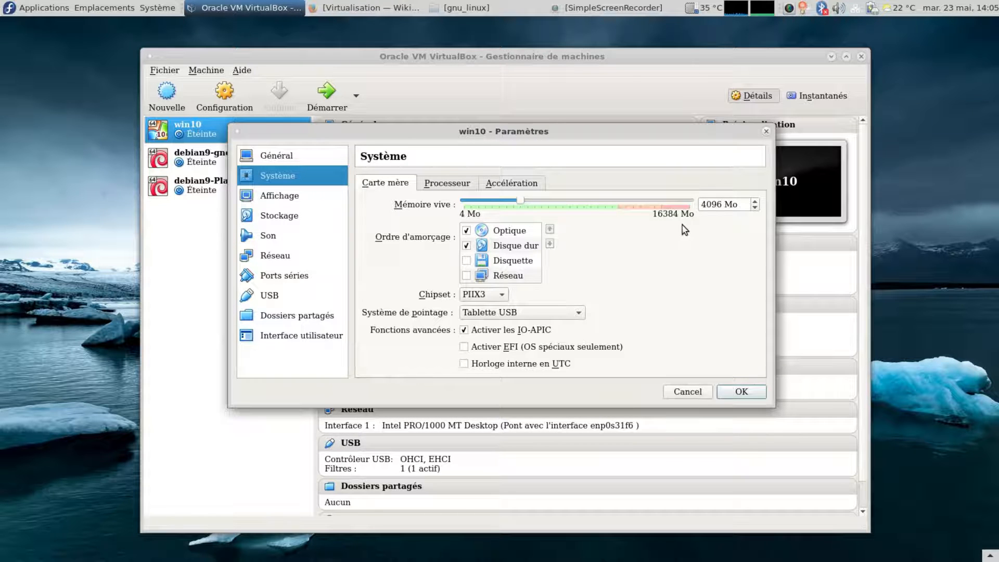
pyautogui.moveTo(520, 201); pyautogui.dragTo(694, 204)
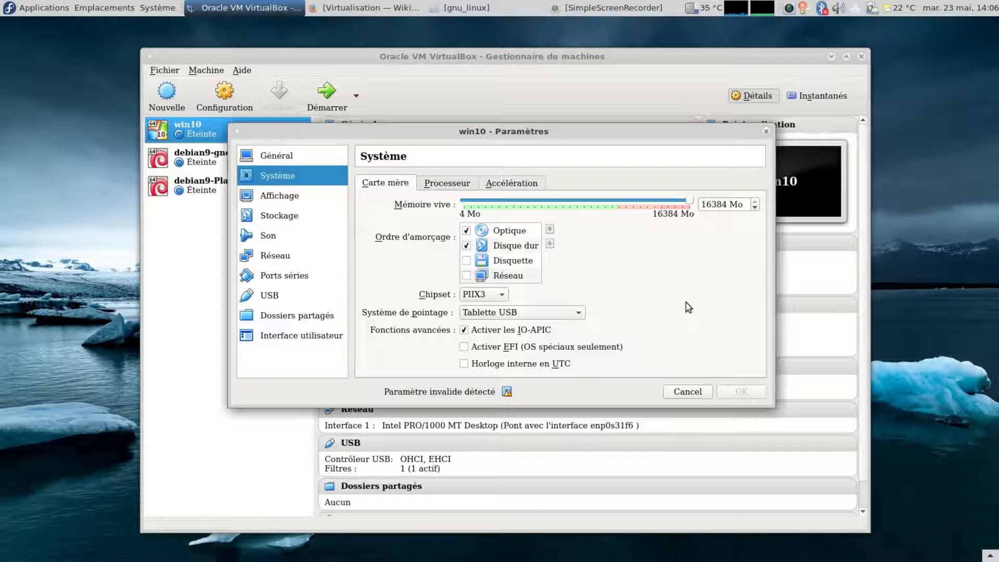
pyautogui.moveTo(691, 203); pyautogui.dragTo(531, 208)
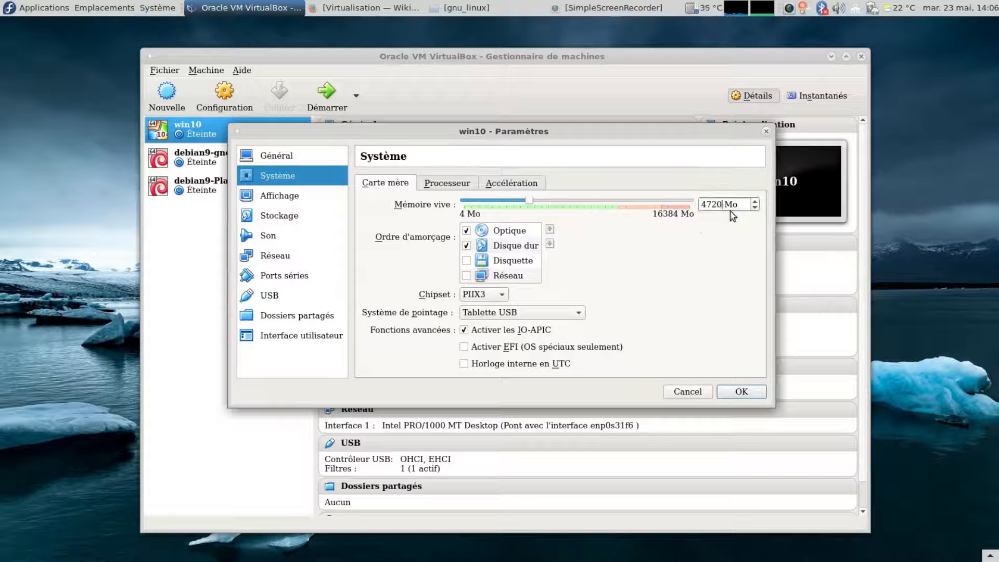
pyautogui.press('BackSpace')
pyautogui.press('BackSpace')
pyautogui.press('BackSpace')
pyautogui.press('BackSpace')
pyautogui.write('4096')
# Examine the win10 machine's processor, acceleration and display settings, including the 3D acceleration option.
pyautogui.click(465, 186)
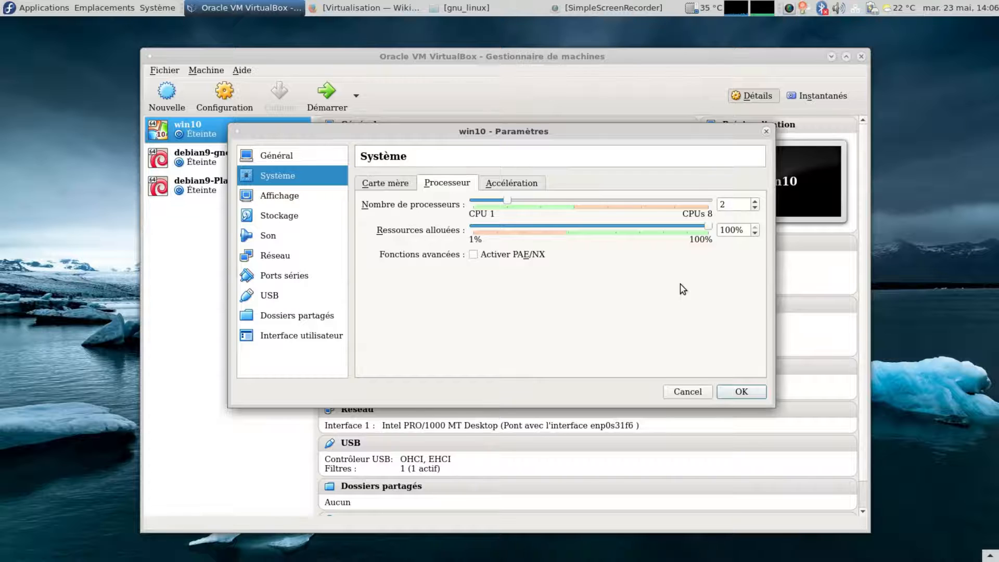
pyautogui.click(509, 186)
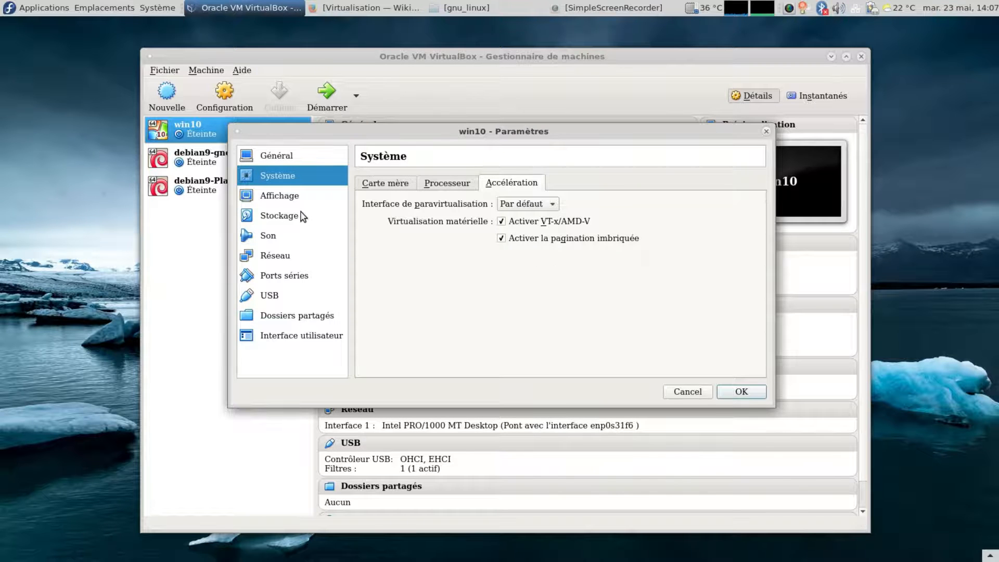
pyautogui.click(286, 199)
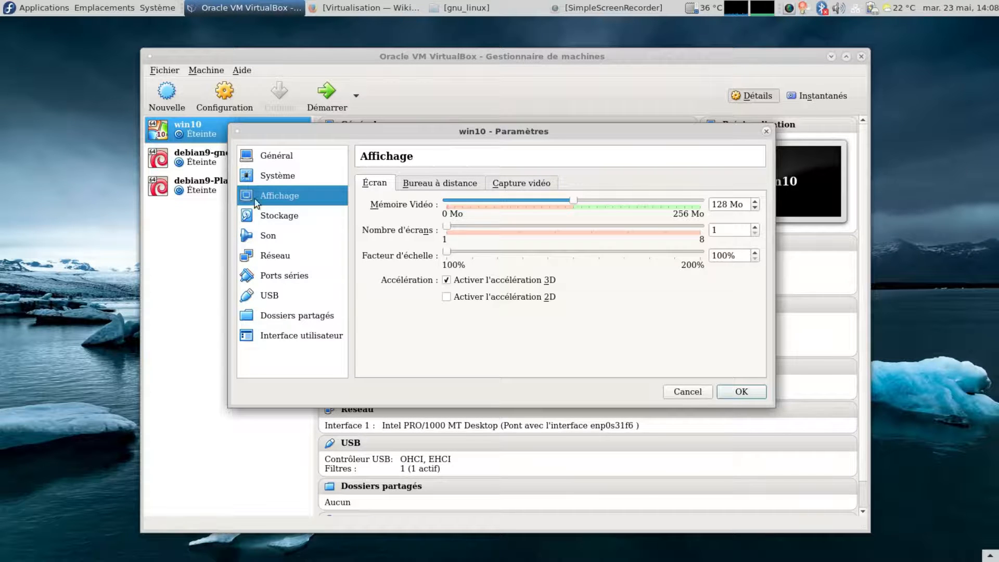
pyautogui.click(281, 176)
pyautogui.click(430, 185)
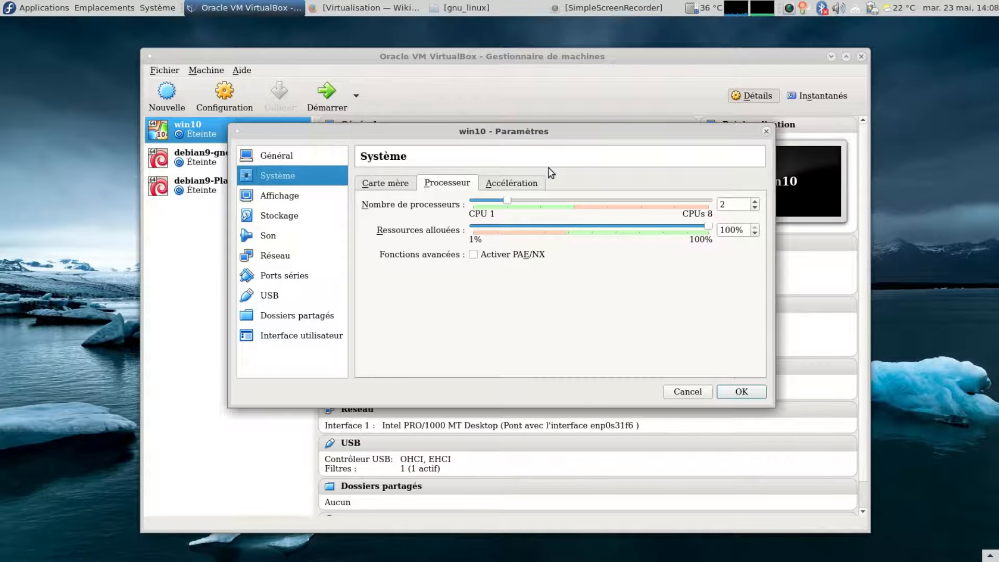
pyautogui.click(532, 182)
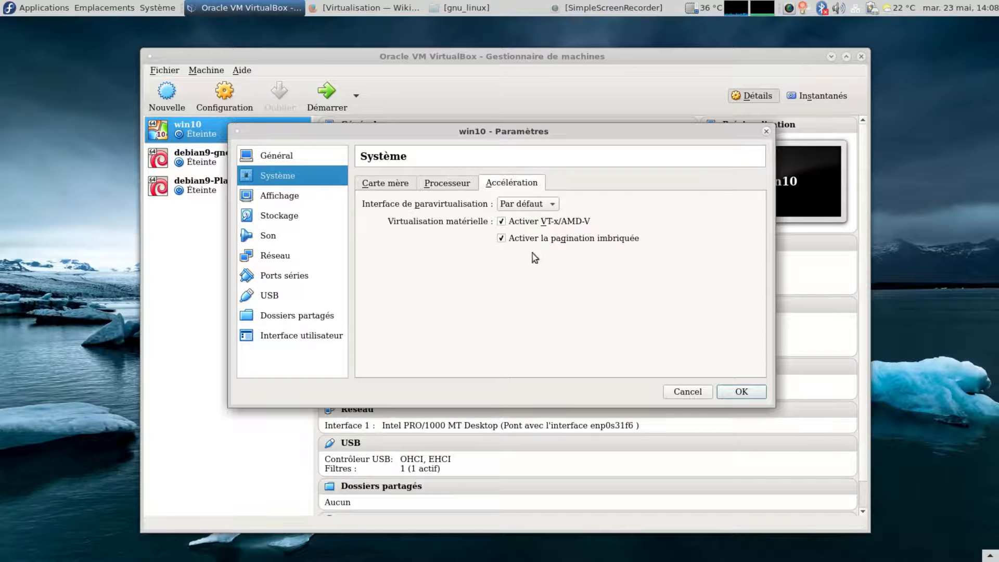
pyautogui.click(301, 197)
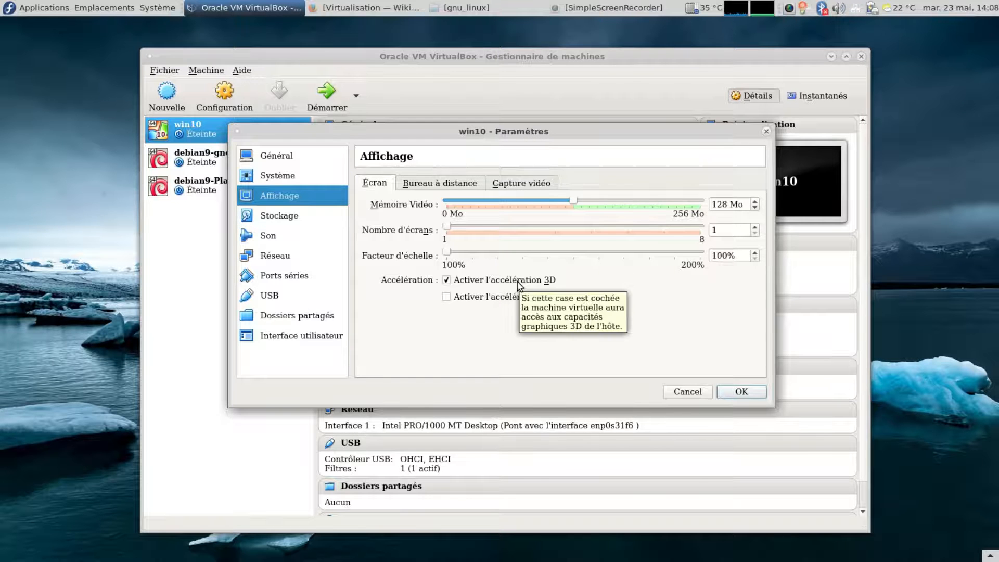
# Examine the storage and sound settings, review the available audio controllers, and keep Intel Audio HD.
pyautogui.click(294, 223)
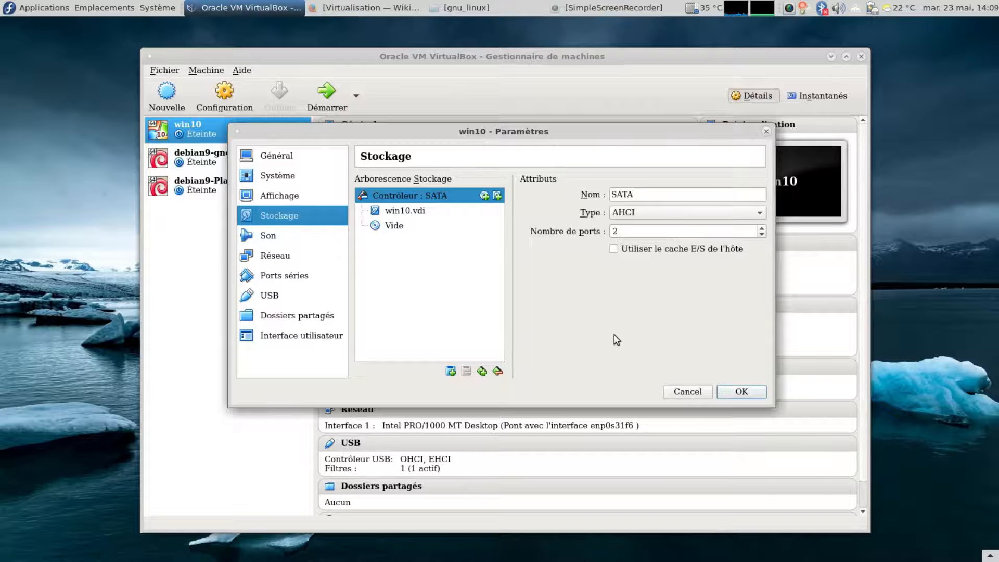
pyautogui.click(264, 238)
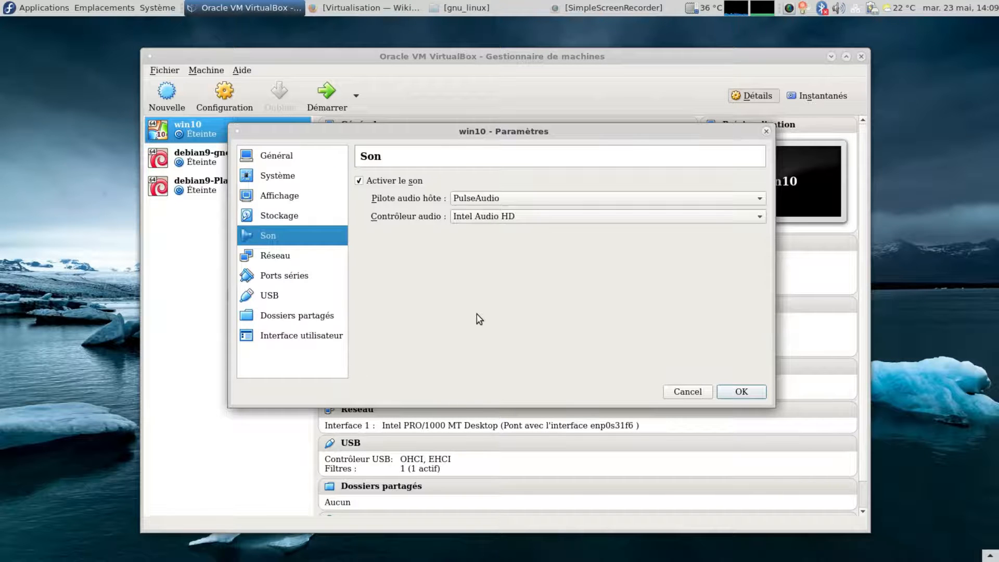
pyautogui.click(496, 217)
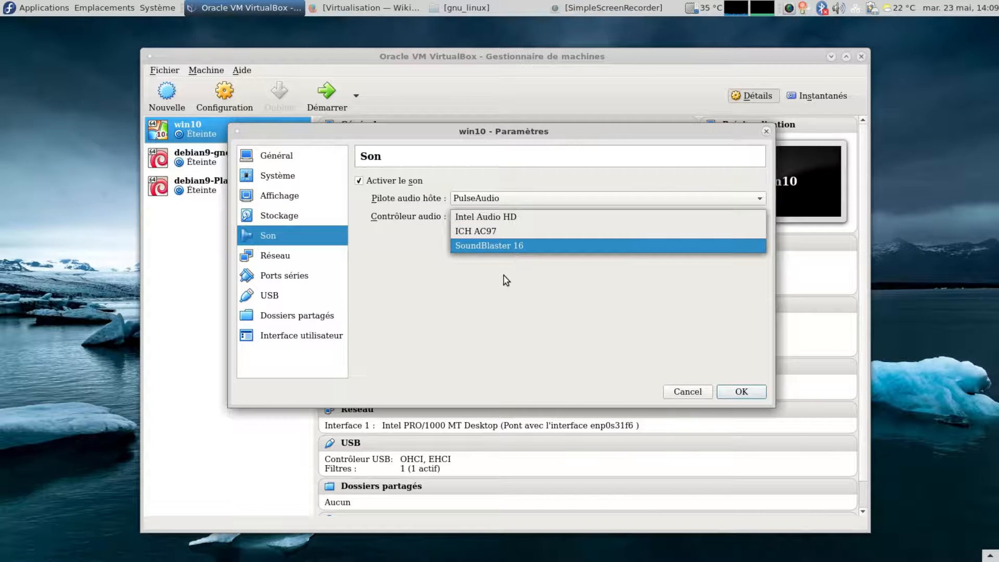
pyautogui.click(487, 242)
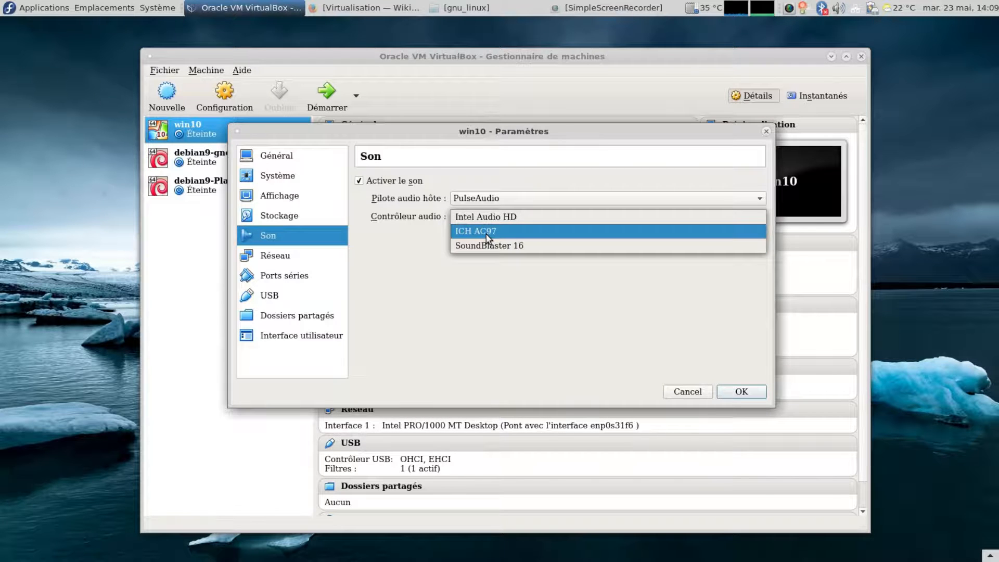
pyautogui.click(489, 216)
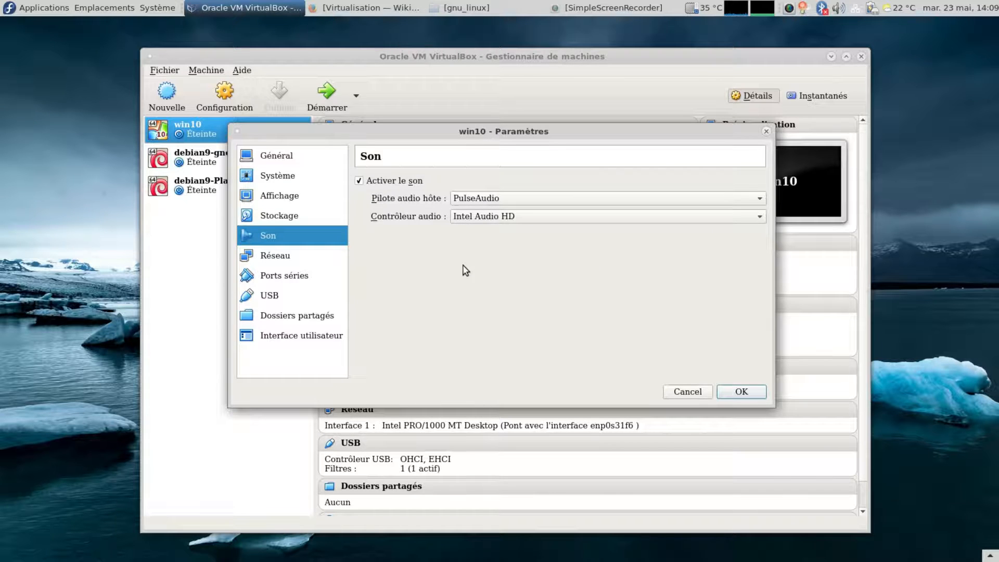
# Examine the first network card's bridged interface choices and keep enp0s31f6.
pyautogui.click(290, 259)
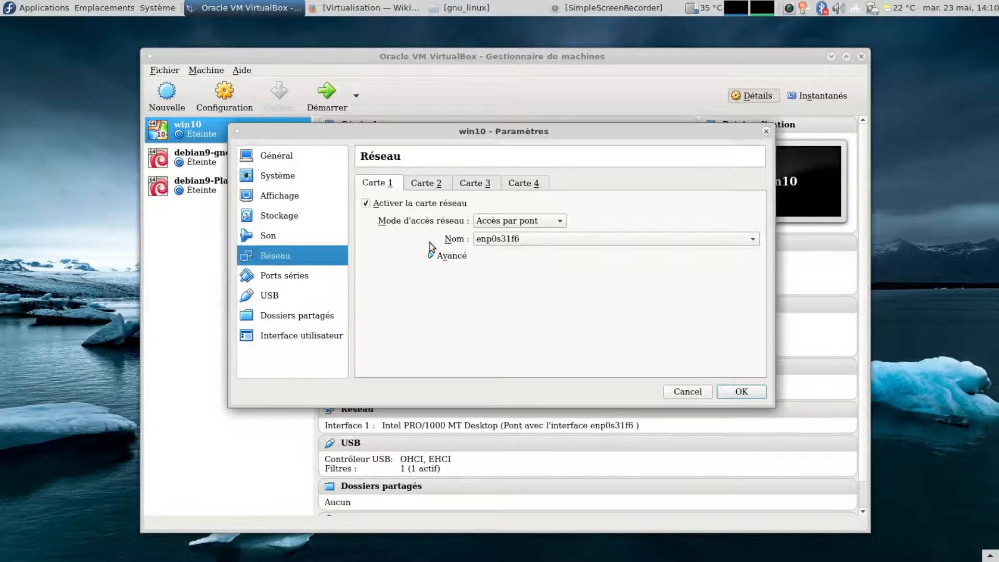
pyautogui.click(532, 240)
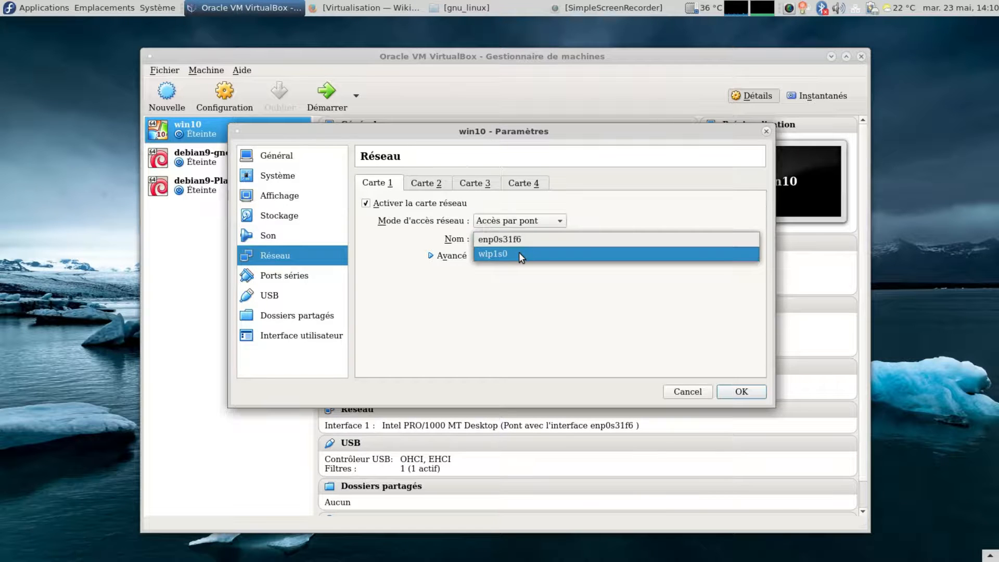
pyautogui.click(518, 239)
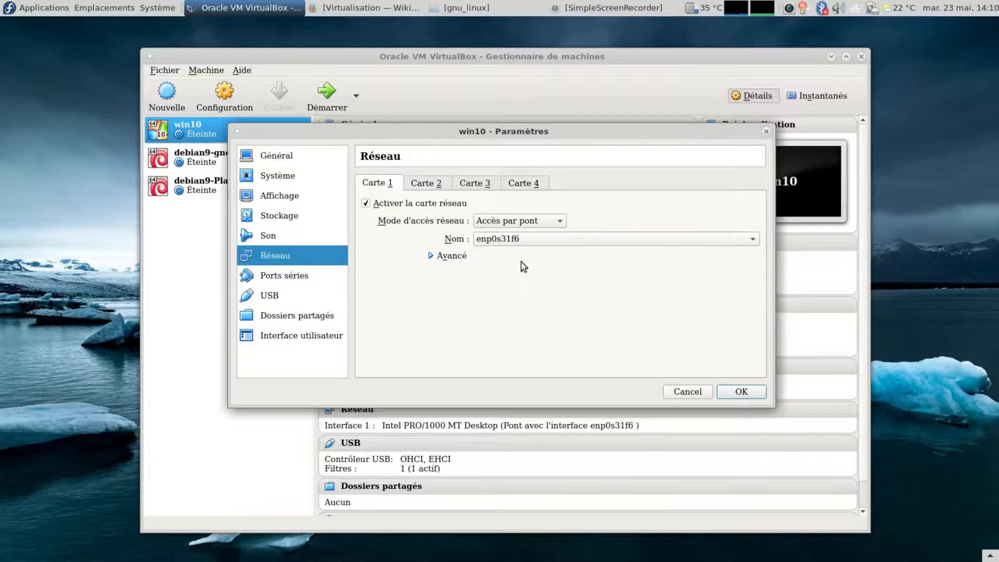
# Examine the serial port and USB settings, and the storage details of the win10.vdi disk.
pyautogui.click(306, 281)
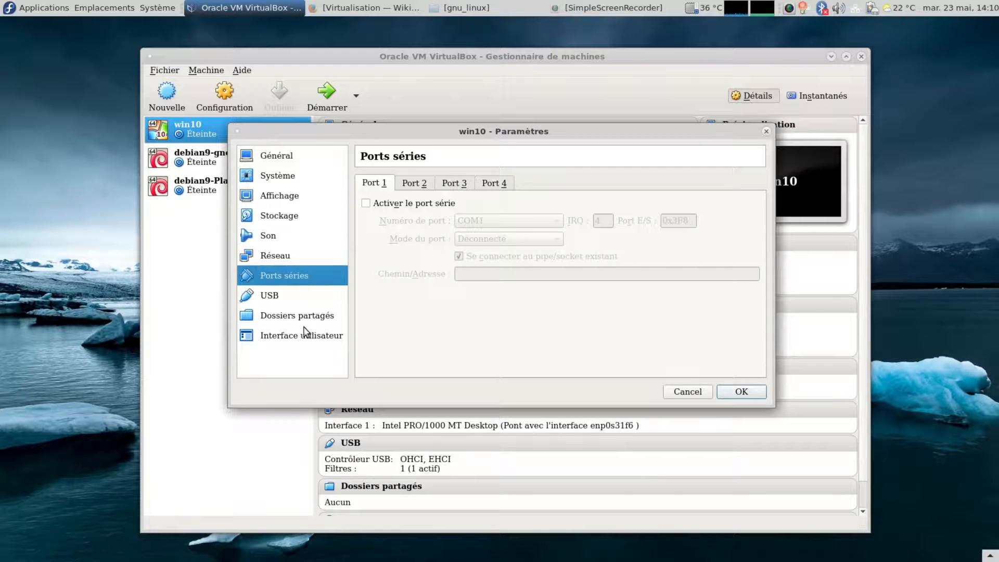
pyautogui.click(289, 297)
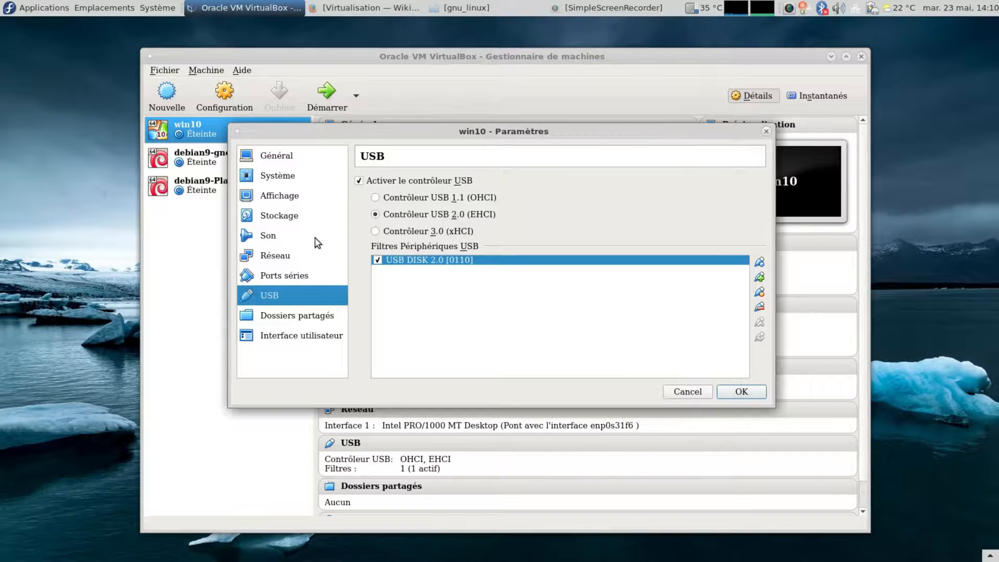
pyautogui.click(289, 215)
pyautogui.click(428, 214)
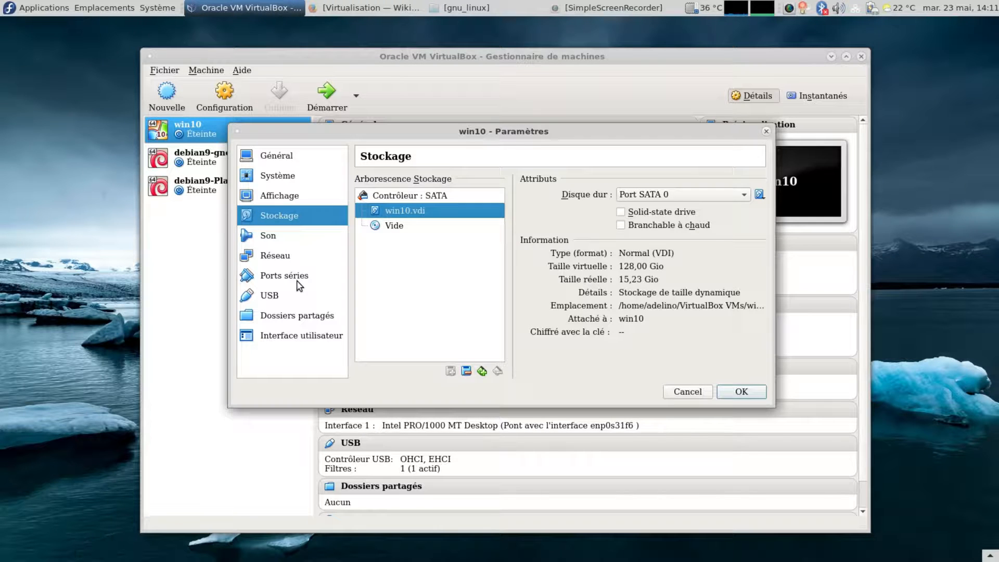
# Accept the win10 machine's settings, start the machine, and reposition its window on the desktop.
pyautogui.click(742, 392)
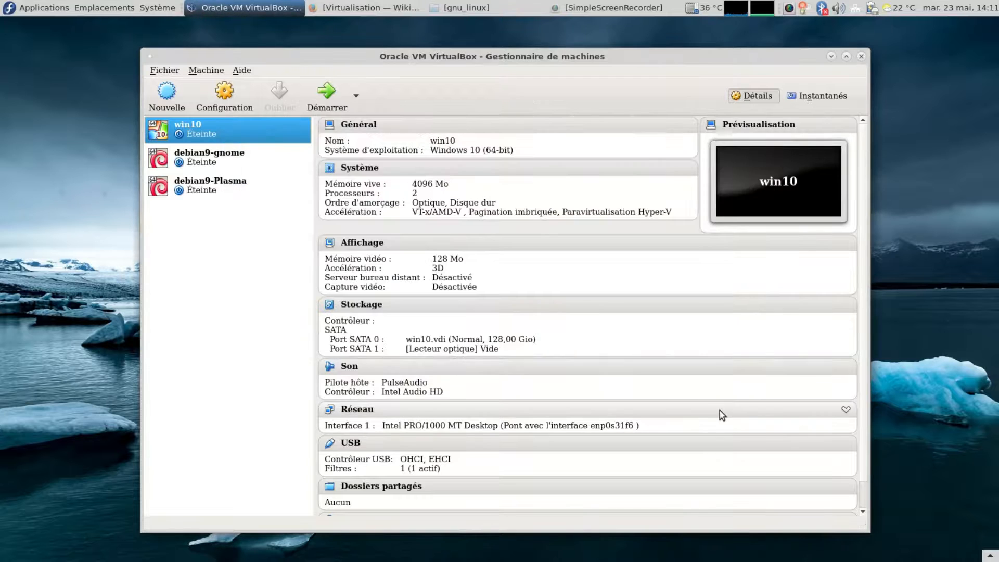
pyautogui.click(324, 95)
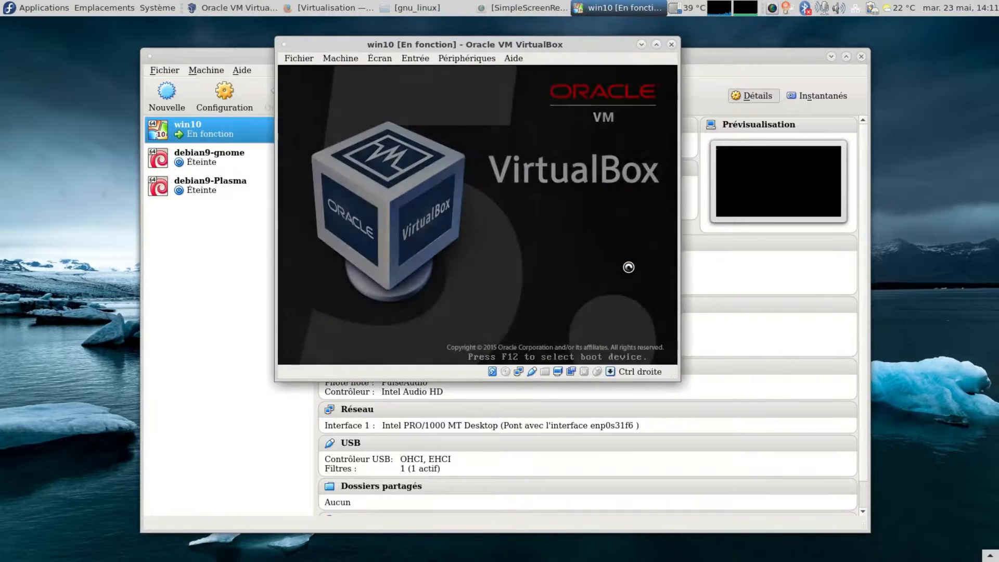
pyautogui.moveTo(504, 43); pyautogui.dragTo(558, 86)
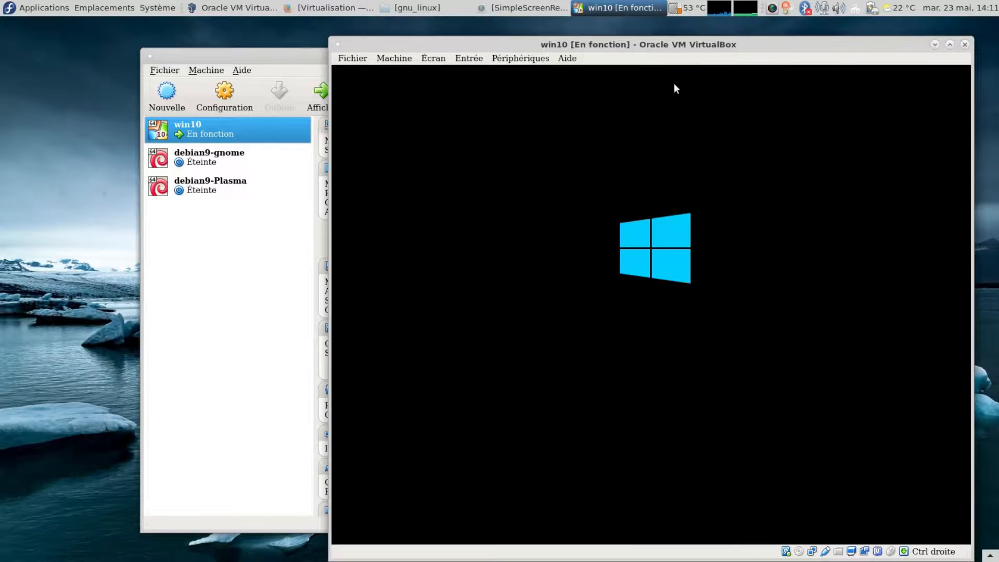
# Reposition and enlarge the win10 machine's window, and sign in to Windows with the account password.
pyautogui.moveTo(674, 44); pyautogui.dragTo(632, 32)
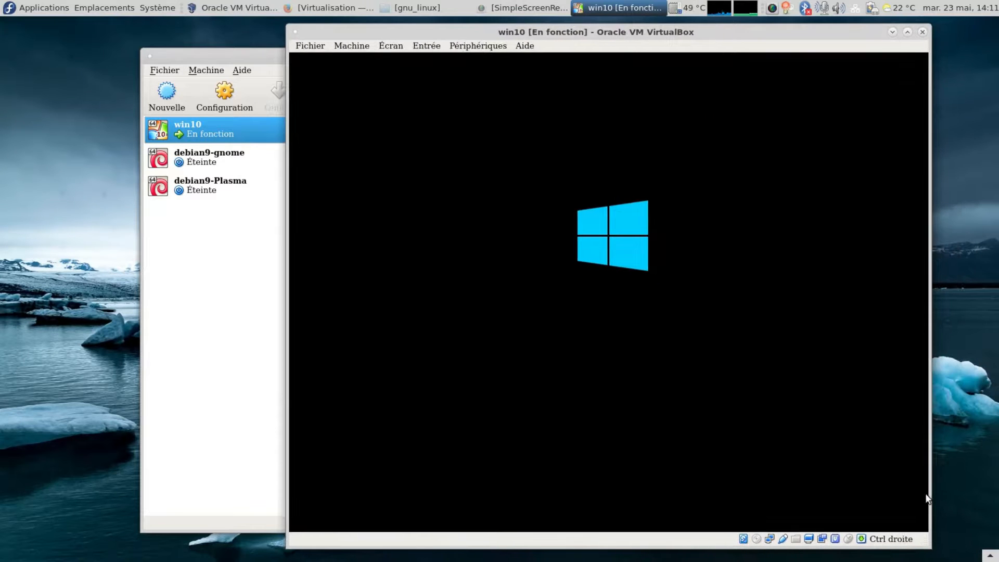
pyautogui.moveTo(931, 546); pyautogui.dragTo(966, 554)
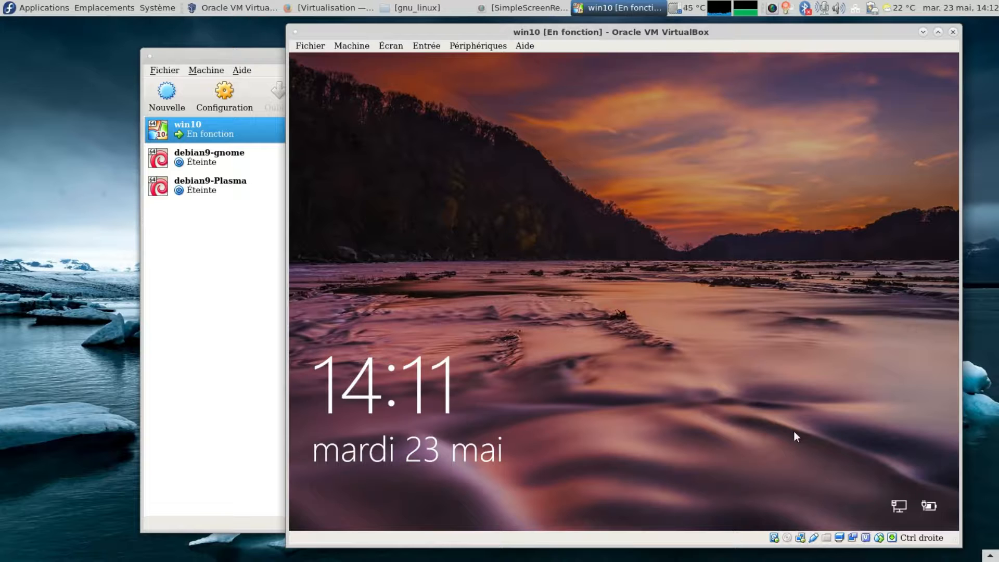
pyautogui.click(529, 396)
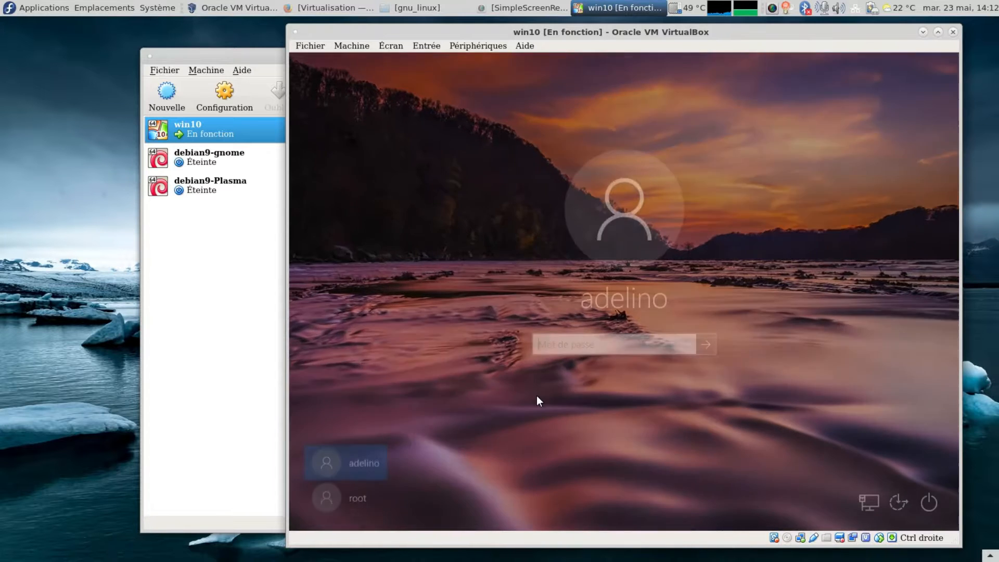
pyautogui.write('•••••••')
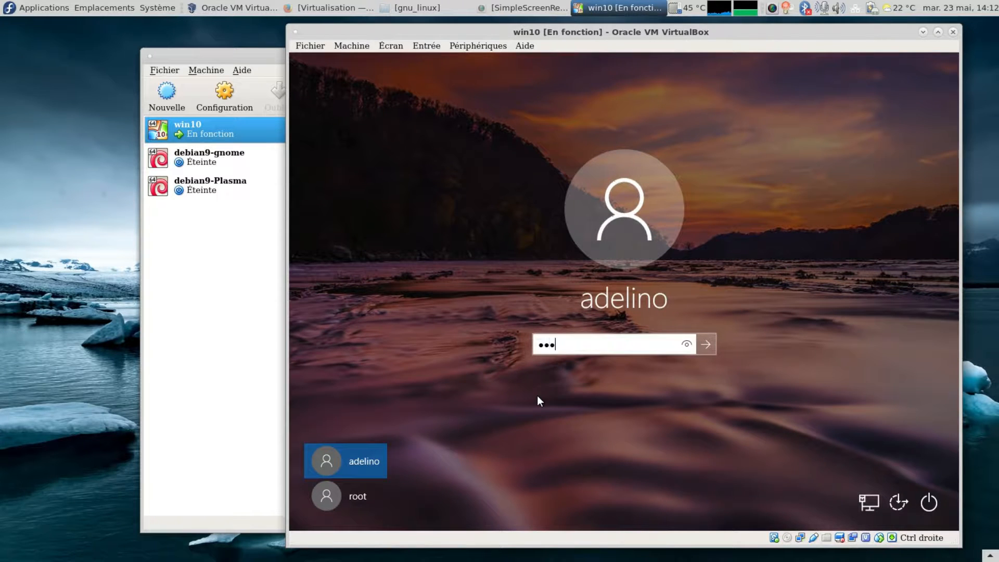
pyautogui.write('•')
pyautogui.press('Return')
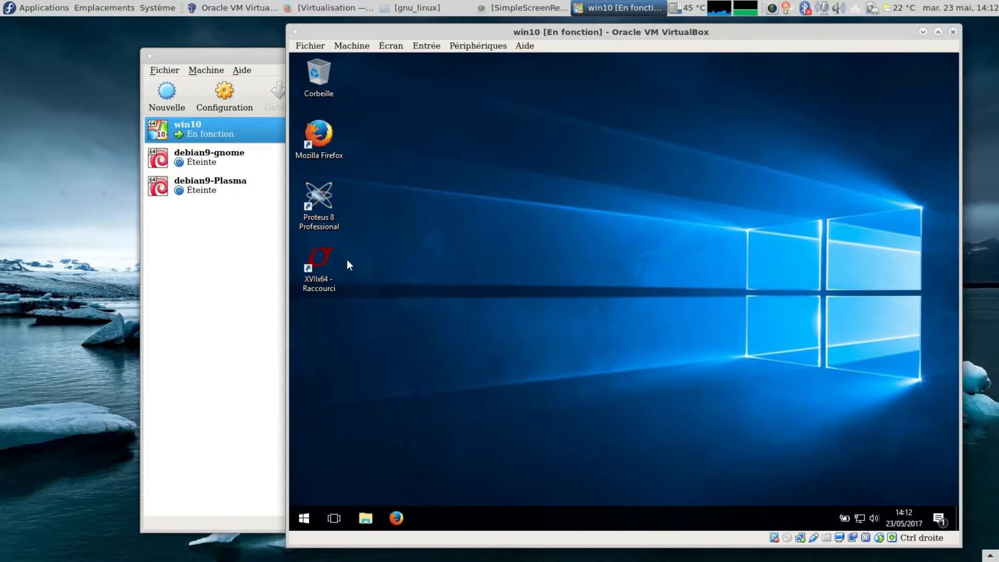
# Launch LTspice XVII from its desktop shortcut and open the astable schematic from the Educational examples folder.
pyautogui.rightClick(327, 256)
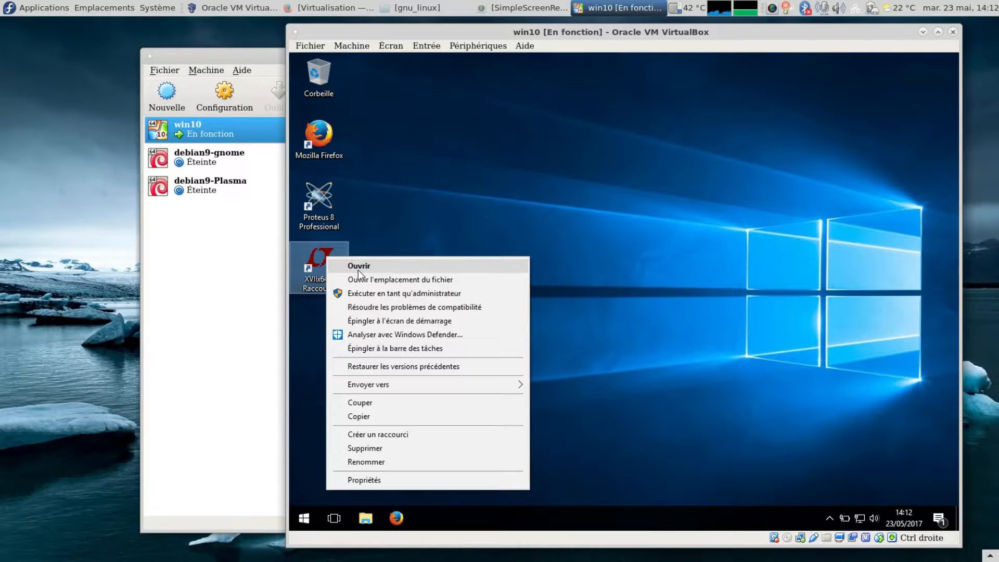
pyautogui.click(522, 266)
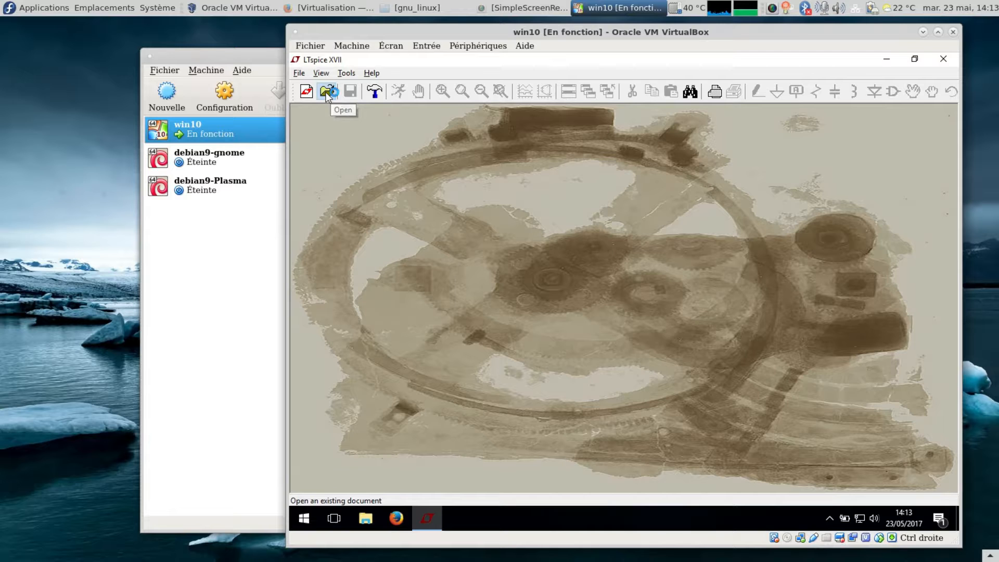
pyautogui.click(327, 93)
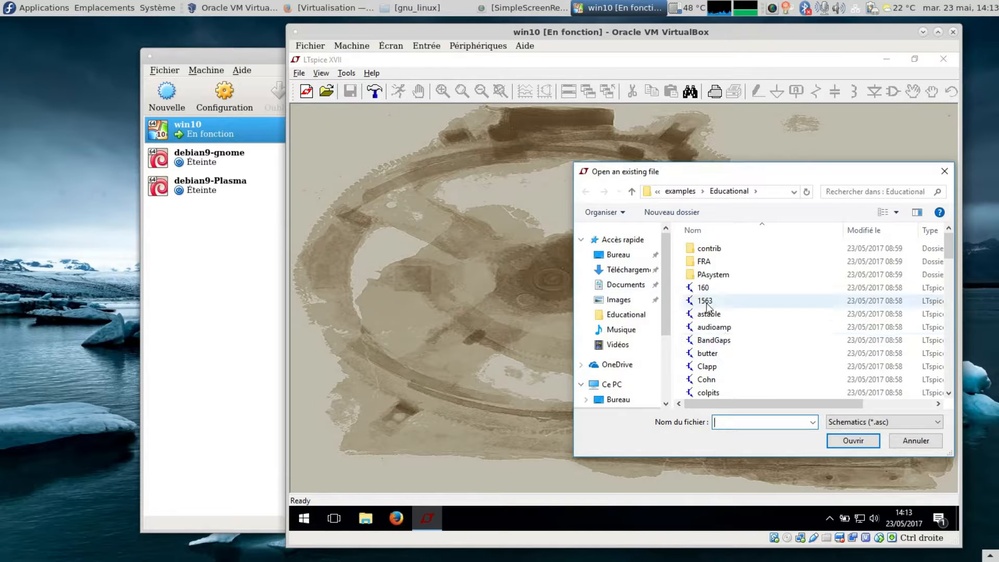
pyautogui.click(709, 314)
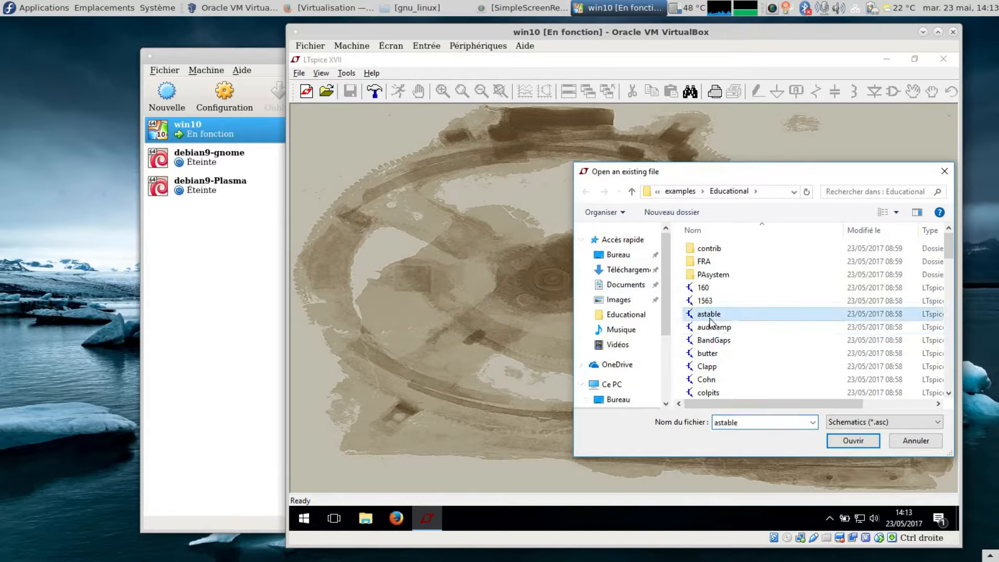
pyautogui.click(850, 442)
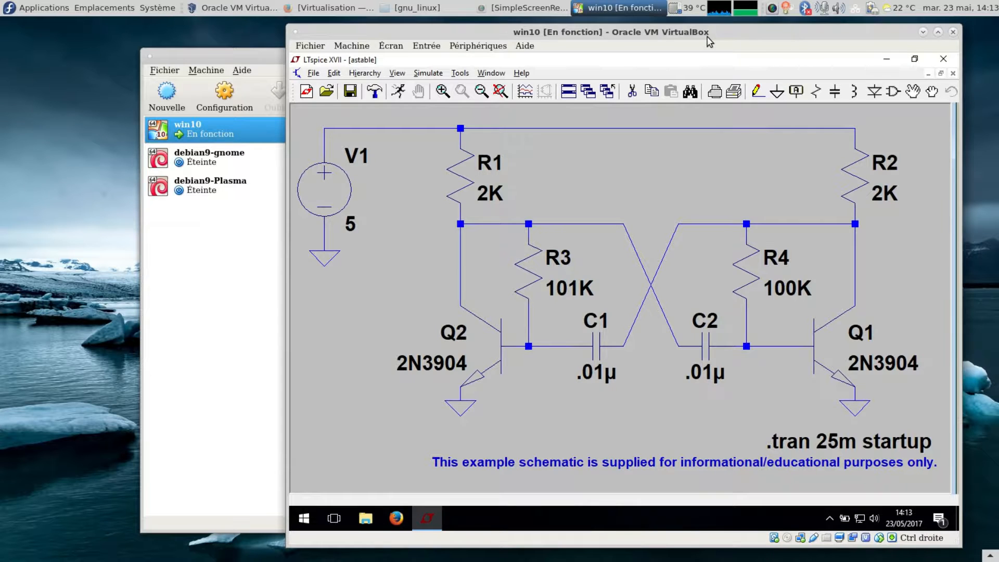
# Reposition the win10 machine's window, and show the machine in full screen before returning it to windowed mode.
pyautogui.moveTo(708, 41); pyautogui.dragTo(631, 41)
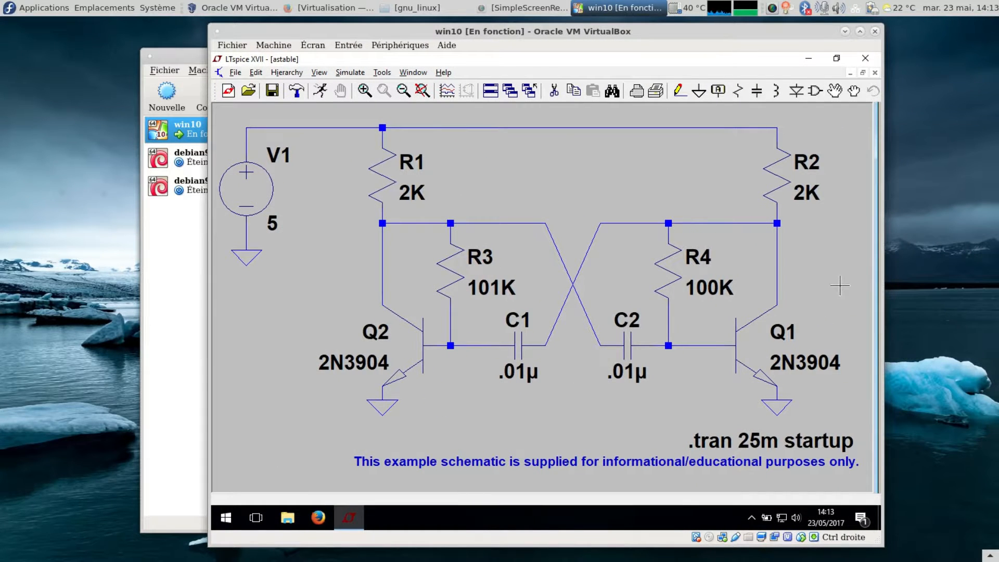
pyautogui.hotkey('ctrl', 'f')
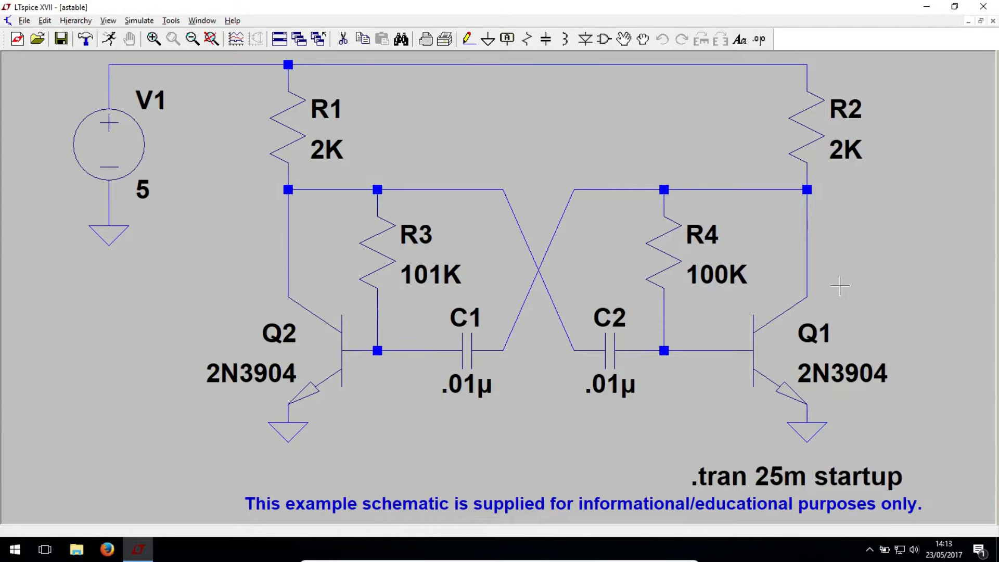
pyautogui.hotkey('ctrl', 'f')
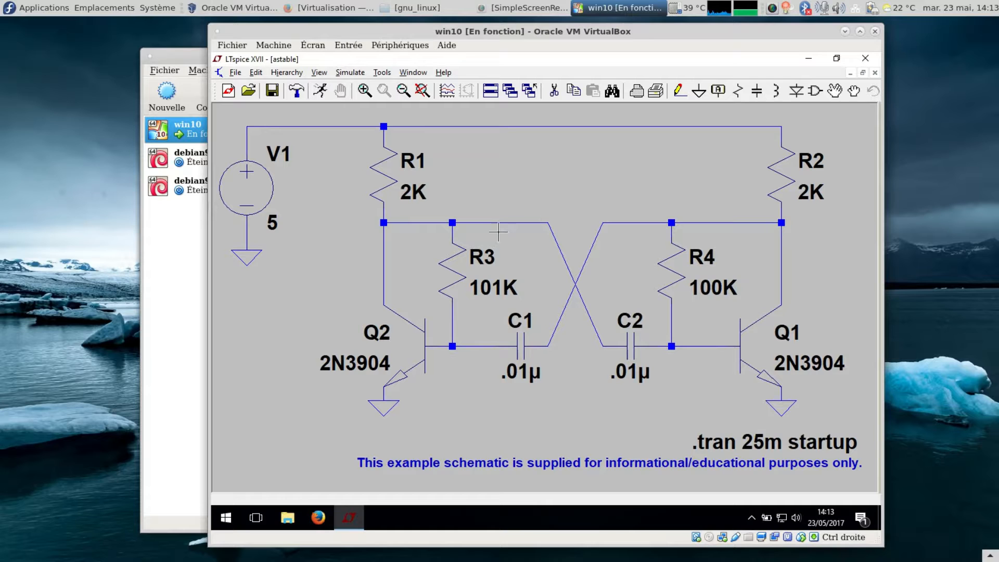
# Run the astable simulation, plot the voltage at R2's lower node, and zoom the waveform to about 14.8–17.0 ms.
pyautogui.click(322, 91)
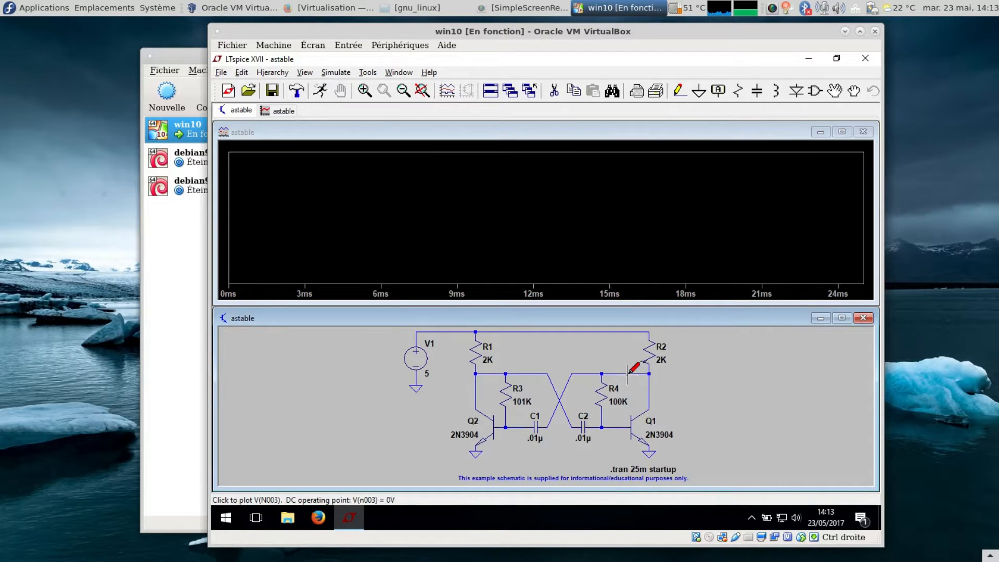
pyautogui.click(628, 373)
pyautogui.moveTo(571, 146); pyautogui.dragTo(671, 298)
pyautogui.moveTo(506, 152); pyautogui.dragTo(834, 292)
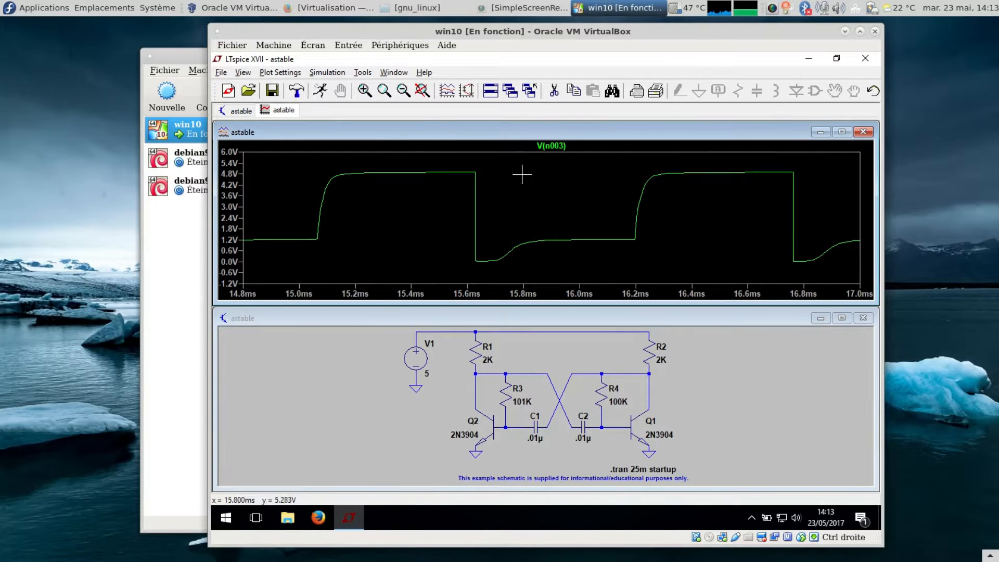
# Attach a measuring cursor to the V(n003) trace at about 15.48 ms and turn on the plot's grid.
pyautogui.click(567, 146)
pyautogui.moveTo(553, 242)
pyautogui.mouseDown()
pyautogui.moveTo(457, 234)
pyautogui.moveTo(440, 215)
pyautogui.mouseUp()
pyautogui.rightClick(451, 203)
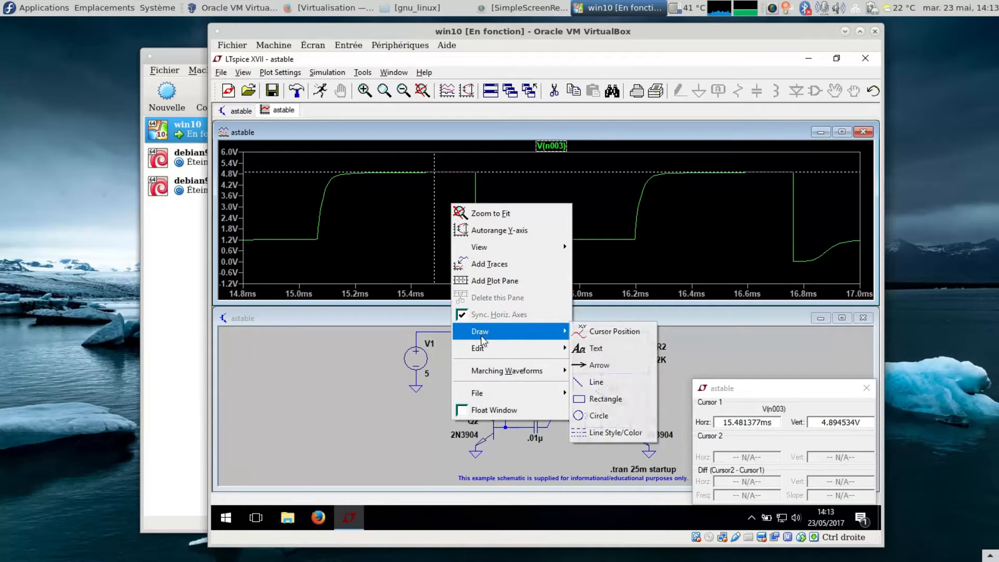
pyautogui.click(408, 206)
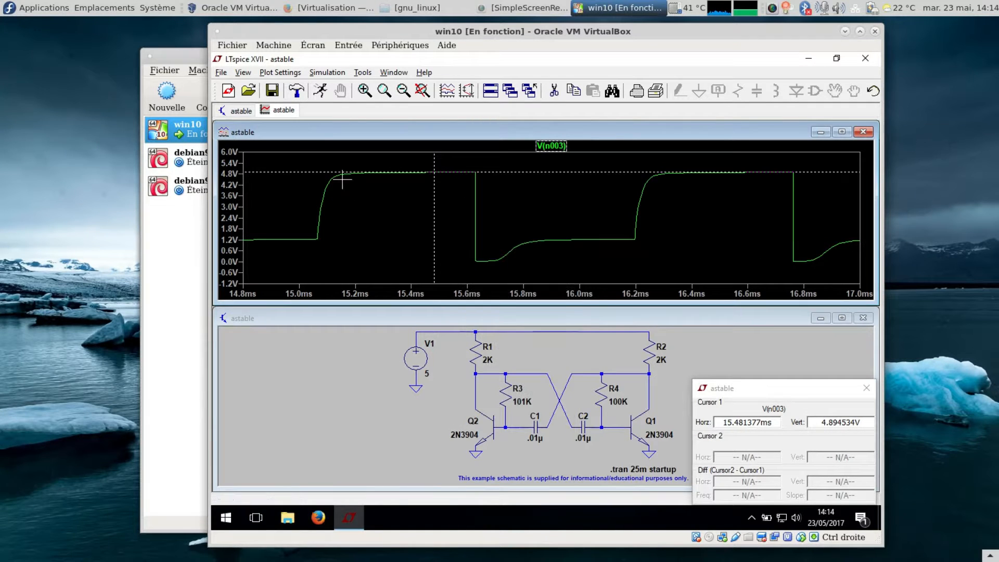
pyautogui.click(312, 73)
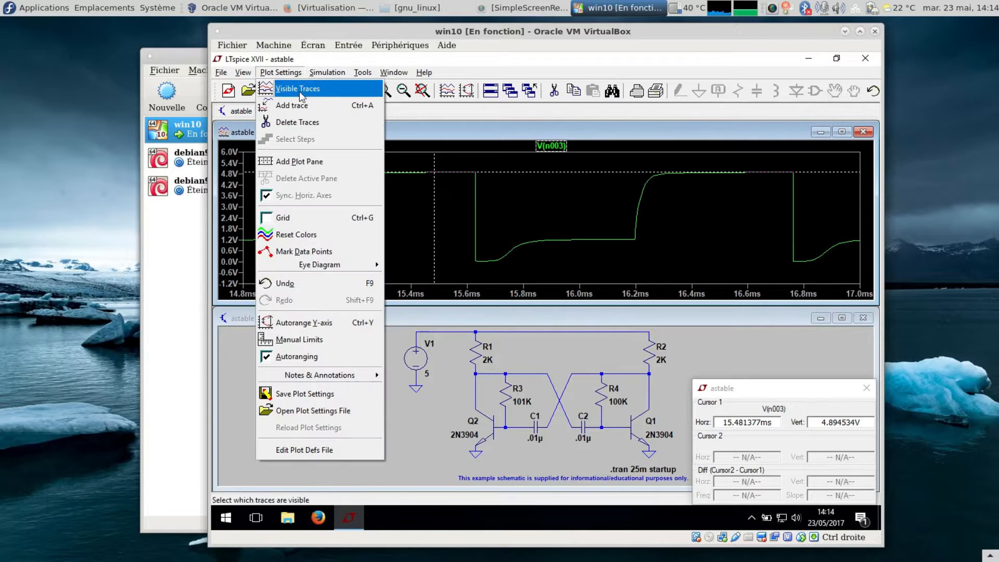
pyautogui.click(316, 218)
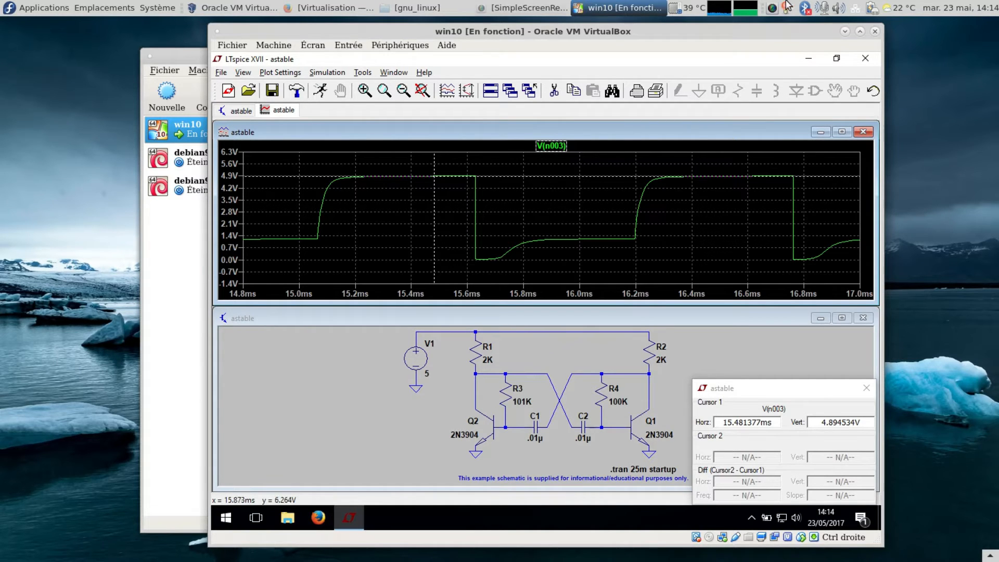
# Close the win10 virtual machine by powering it off with the Éteindre la machine option.
pyautogui.click(875, 35)
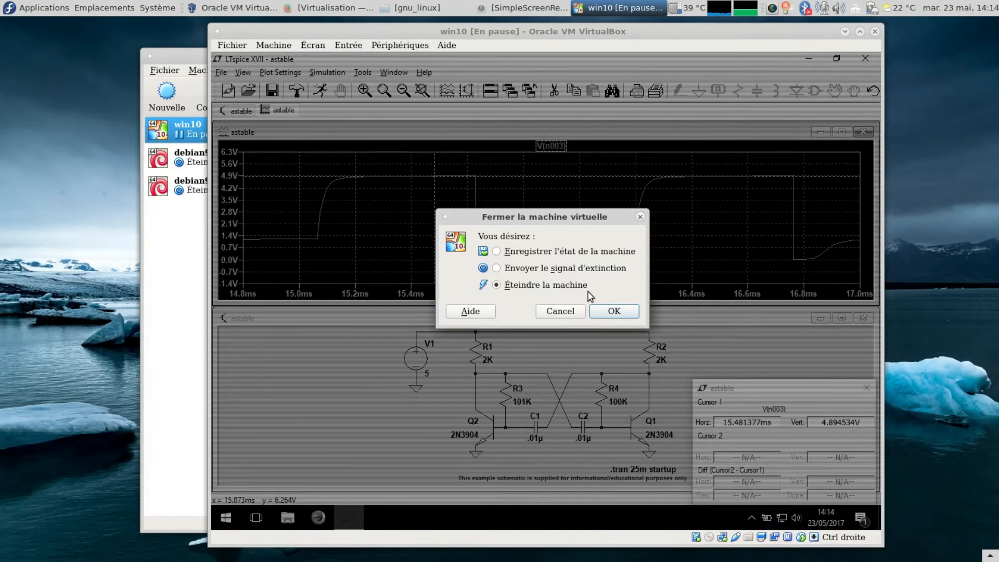
pyautogui.click(622, 311)
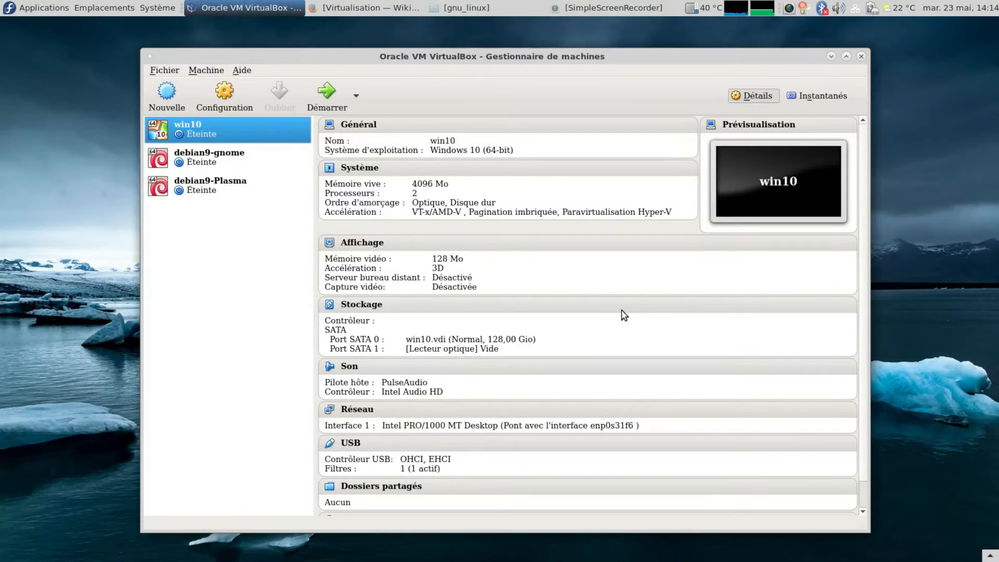